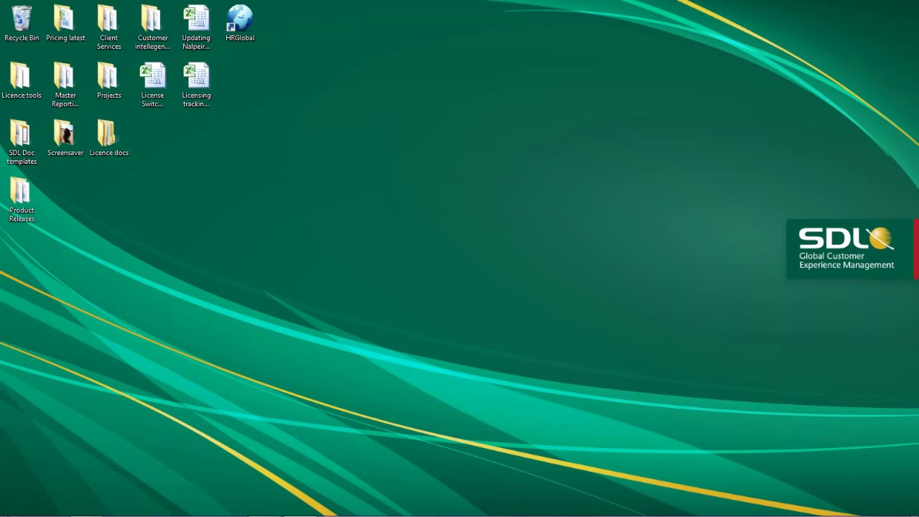
# Step: Launch SDL Trados Studio 2014 from the SDL program group
pyautogui.click(13, 510)
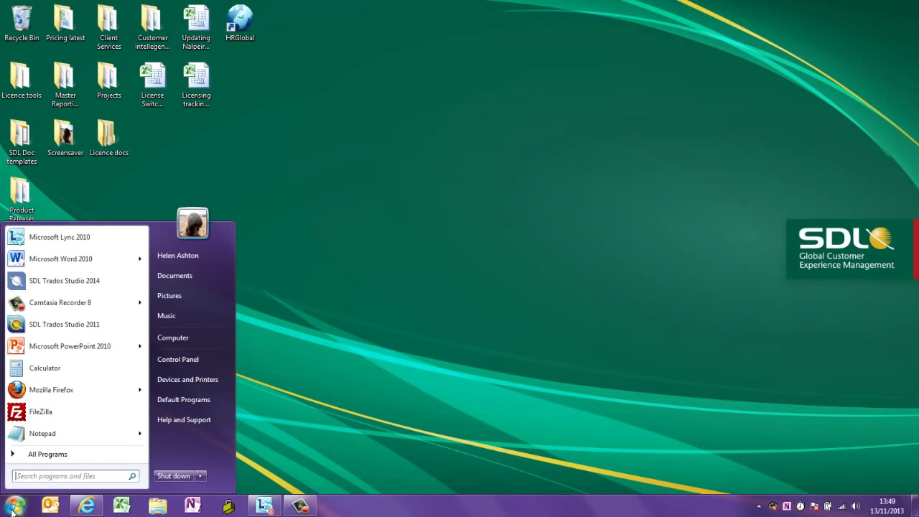
pyautogui.click(34, 455)
pyautogui.scroll(-10, 54, 427)
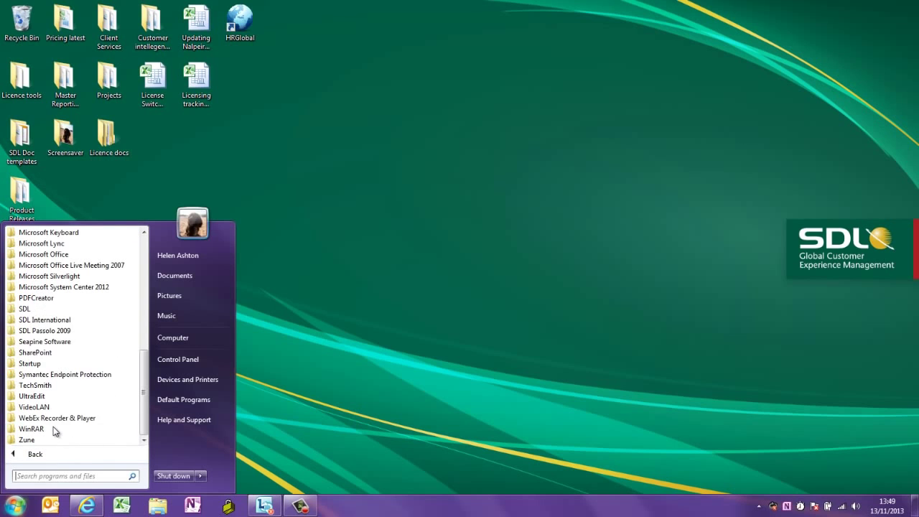
pyautogui.click(33, 309)
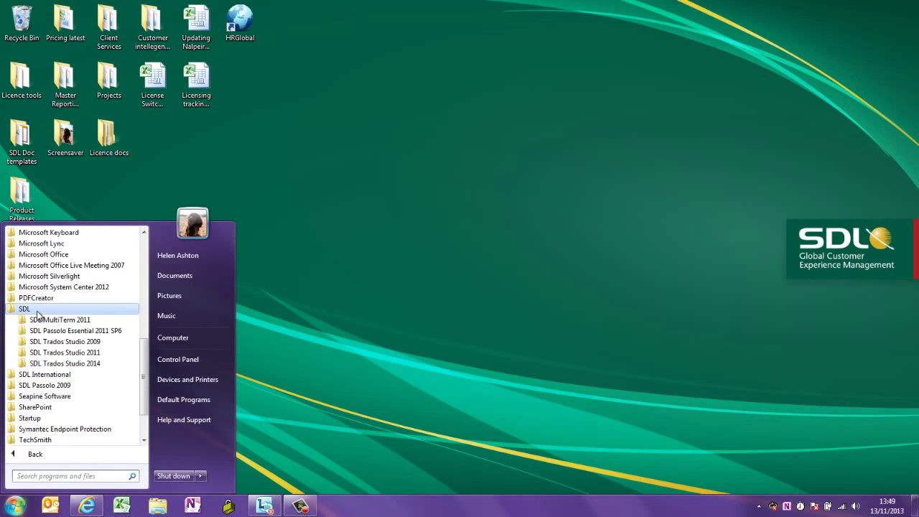
pyautogui.click(81, 365)
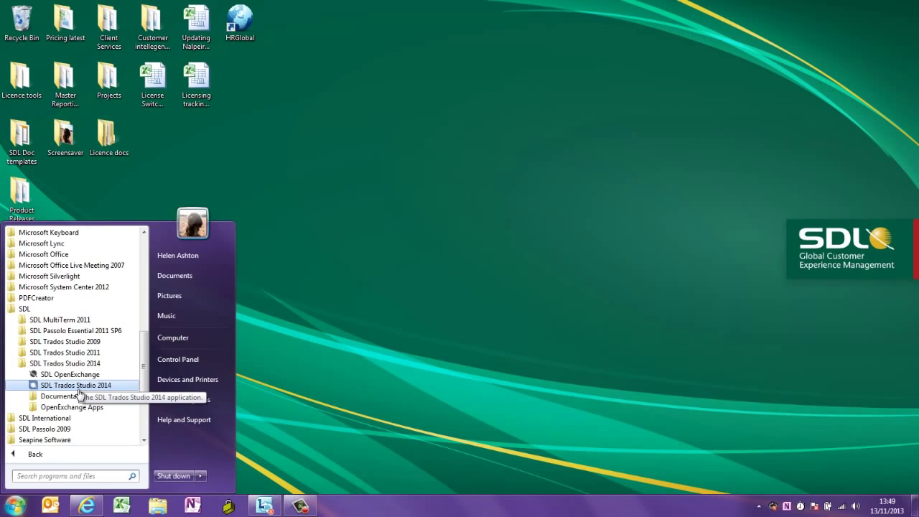
pyautogui.click(78, 386)
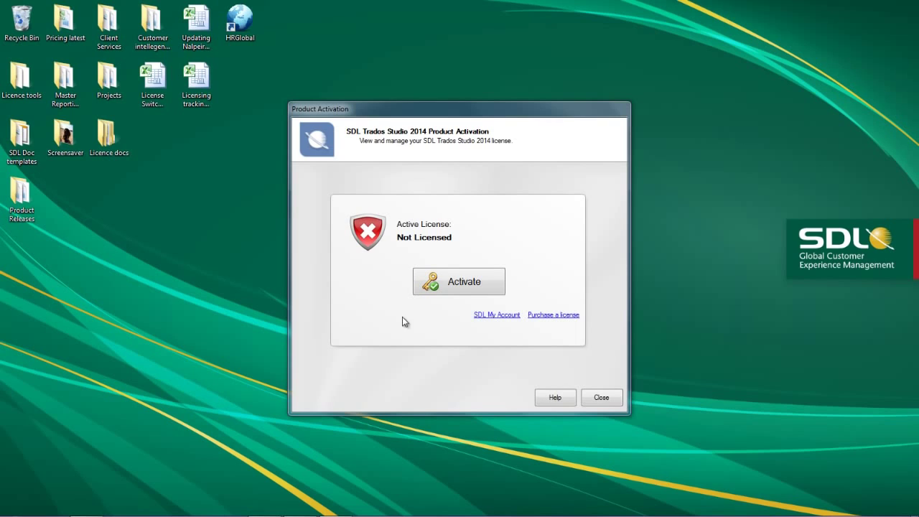
# Step: Start product activation with the alternative Offline Activation option and copy the installation ID
pyautogui.click(453, 288)
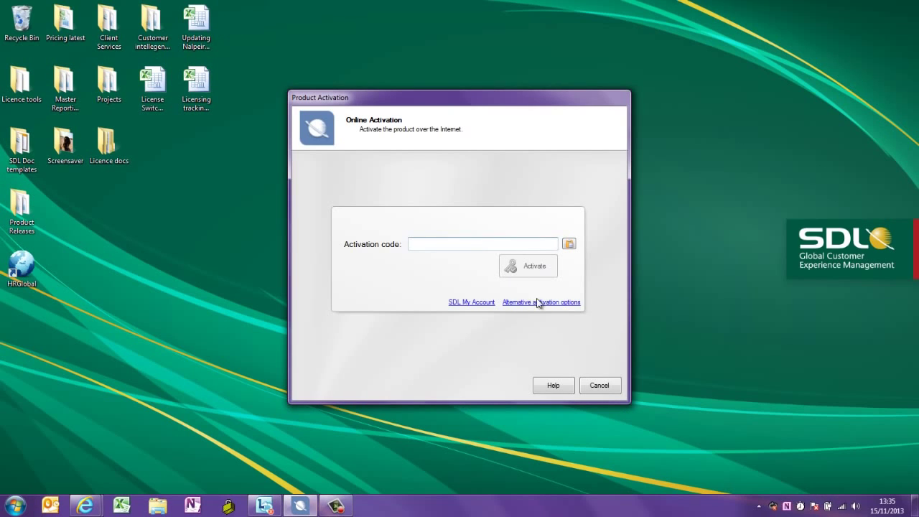
pyautogui.click(538, 303)
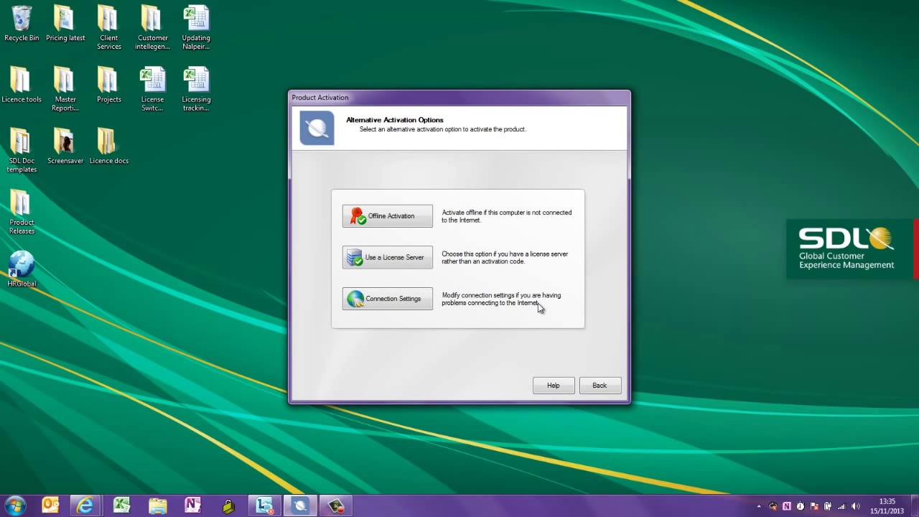
pyautogui.click(398, 222)
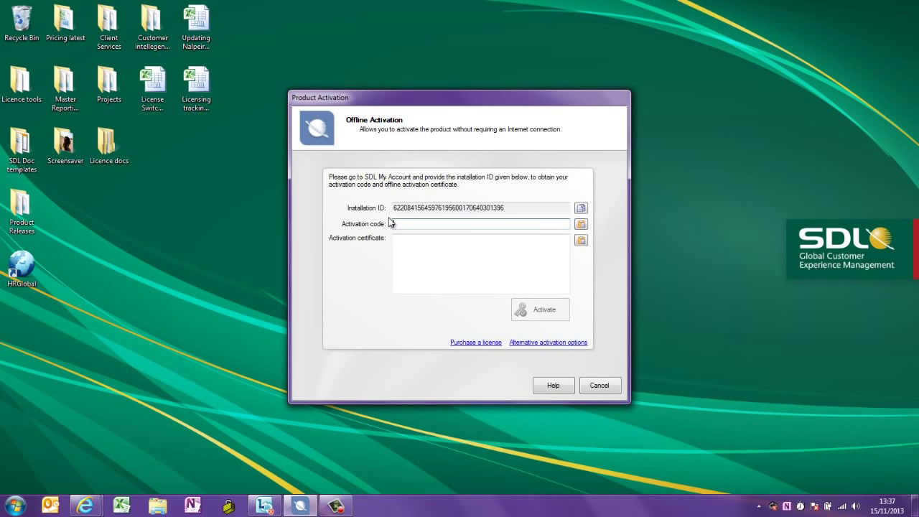
pyautogui.click(581, 209)
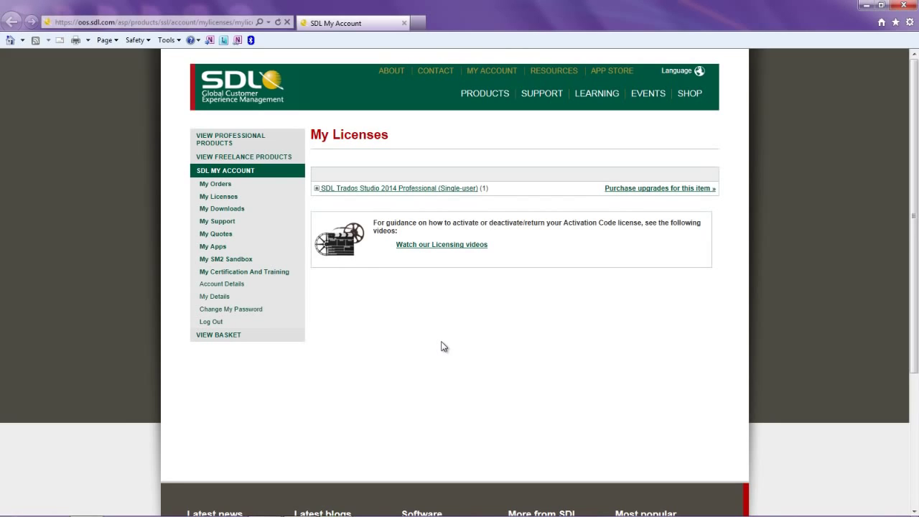
# Step: In SDL My Account in the browser, expand the SDL Trados Studio 2014 Professional licence and request an offline activation certificate
pyautogui.click(317, 193)
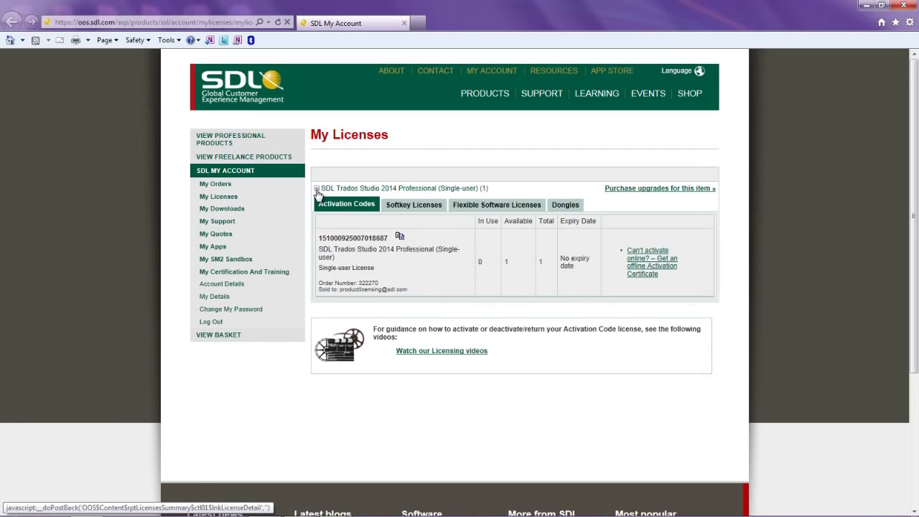
pyautogui.click(317, 192)
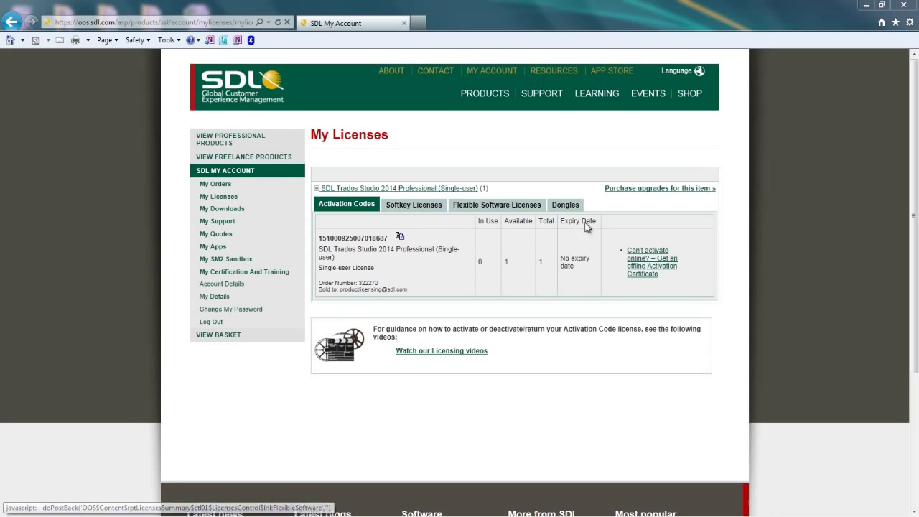
pyautogui.click(649, 266)
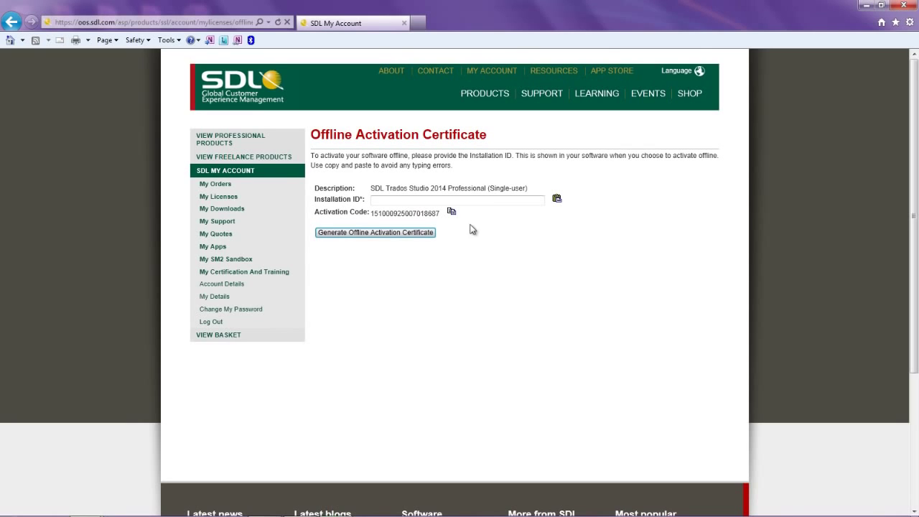
# Step: Paste the copied installation ID into the certificate request, allowing clipboard access, and generate the offline activation certificate
pyautogui.click(557, 200)
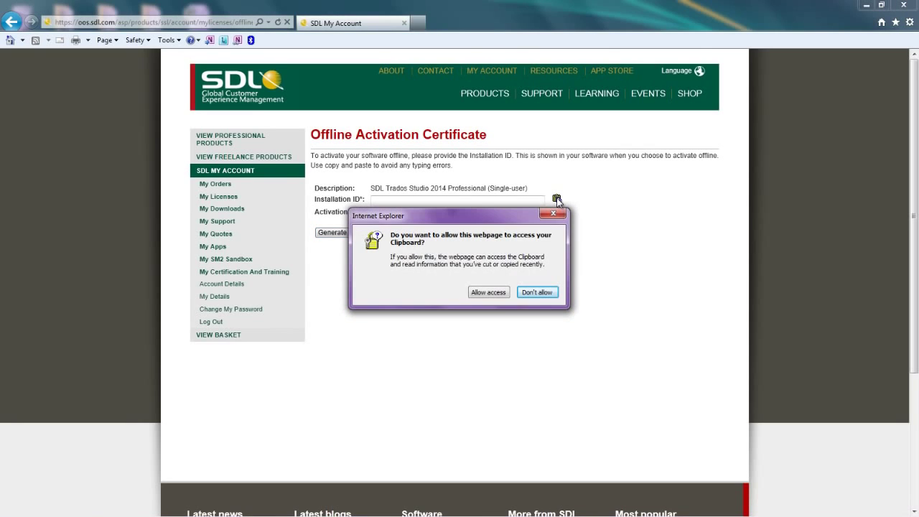
pyautogui.click(493, 293)
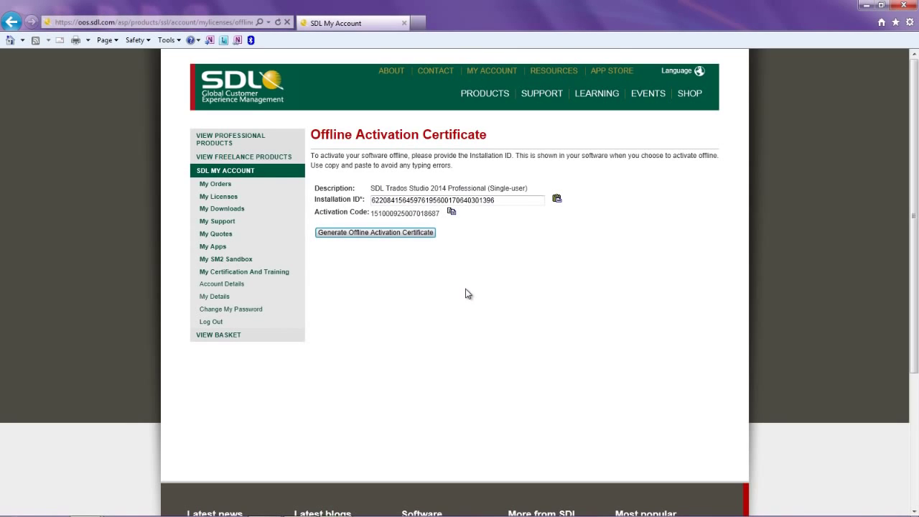
pyautogui.click(367, 234)
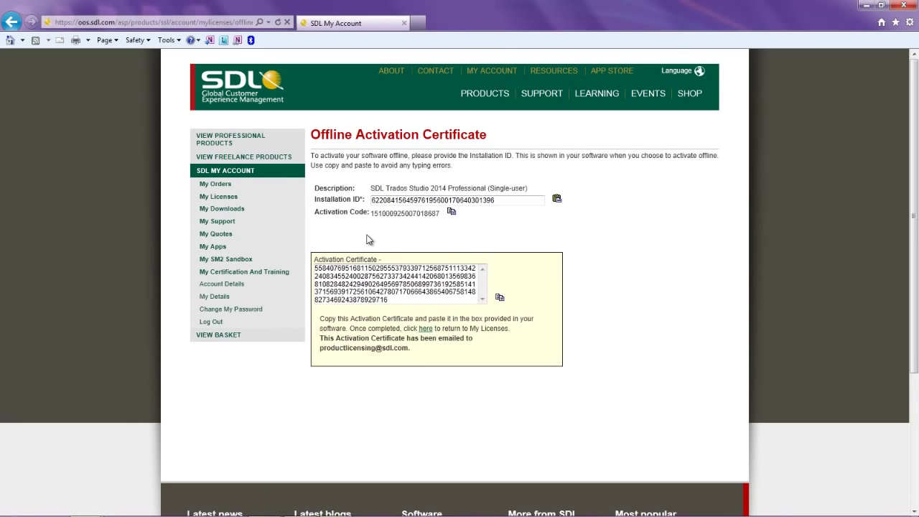
# Step: Copy the generated activation certificate and paste it into the activation certificate field of the Studio Product Activation window
pyautogui.click(499, 300)
pyautogui.click(496, 295)
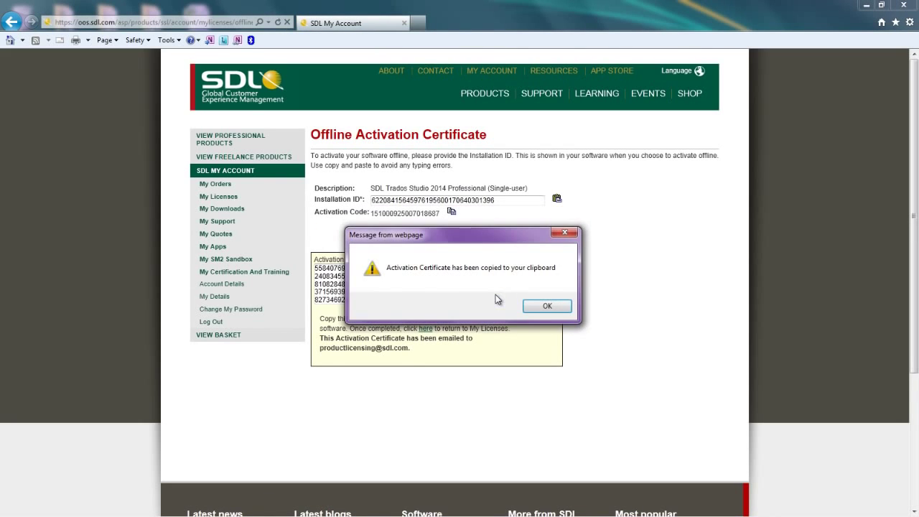
pyautogui.click(547, 306)
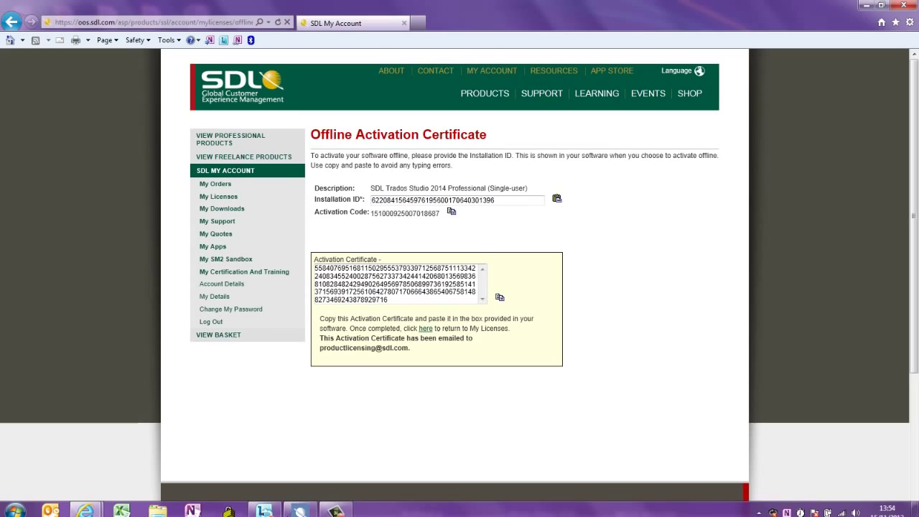
pyautogui.click(300, 506)
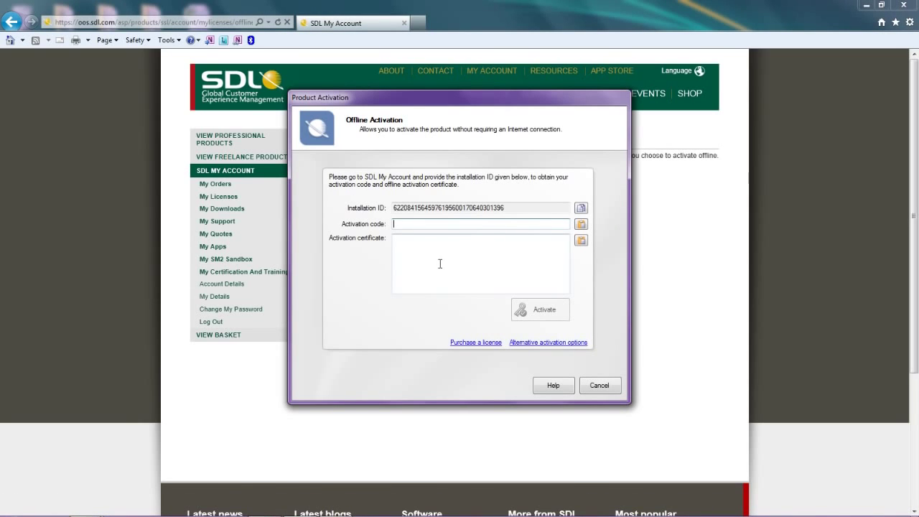
pyautogui.click(581, 241)
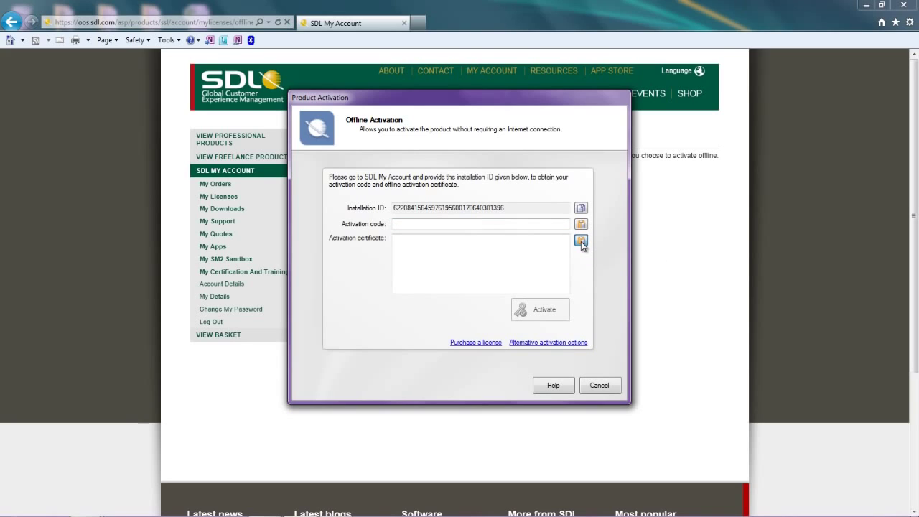
# Step: Copy the activation code from the SDL My Account page and paste it into the activation code field of the Product Activation window
pyautogui.click(672, 247)
pyautogui.click(452, 212)
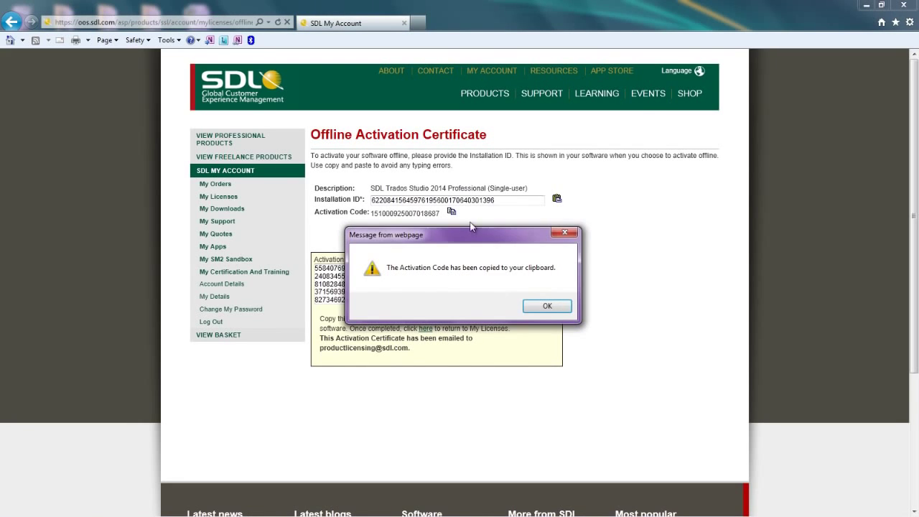
pyautogui.click(548, 307)
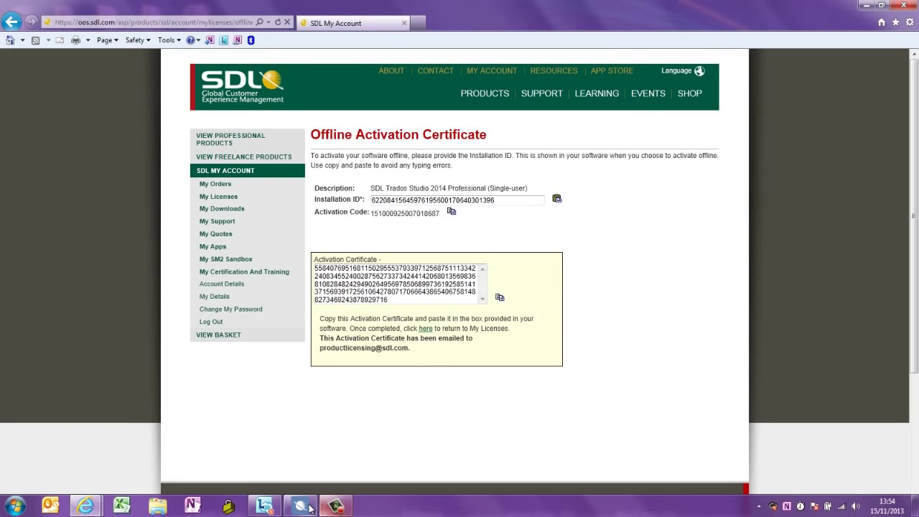
pyautogui.click(302, 511)
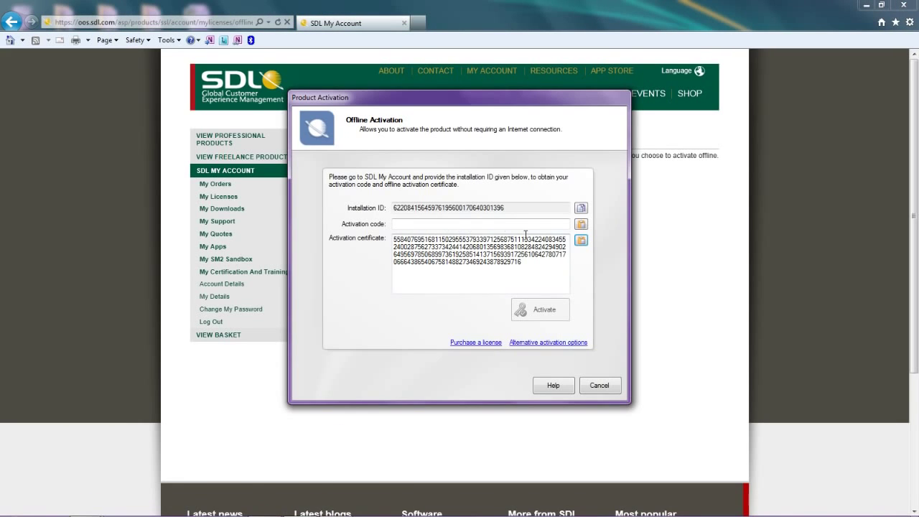
pyautogui.click(582, 225)
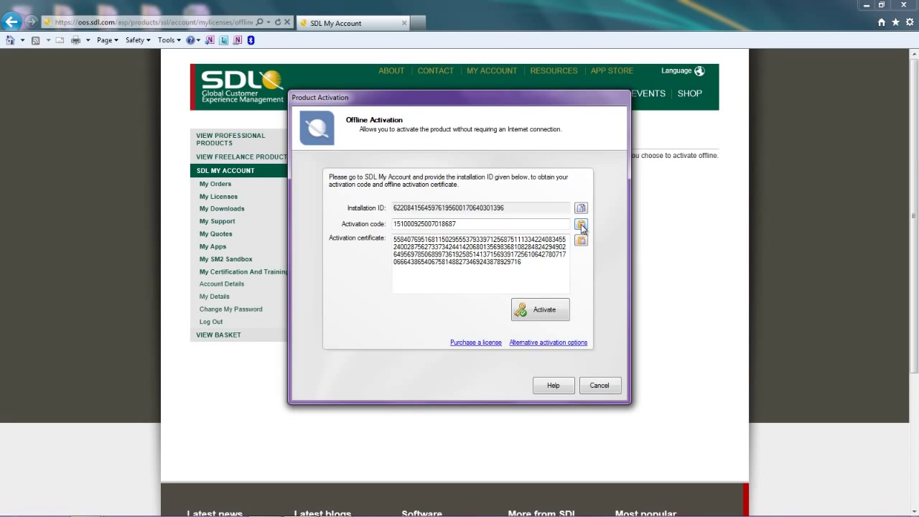
# Step: Activate the product offline and show the SDL Trados Studio 2014 licence's usage under My Licenses in the browser
pyautogui.click(544, 311)
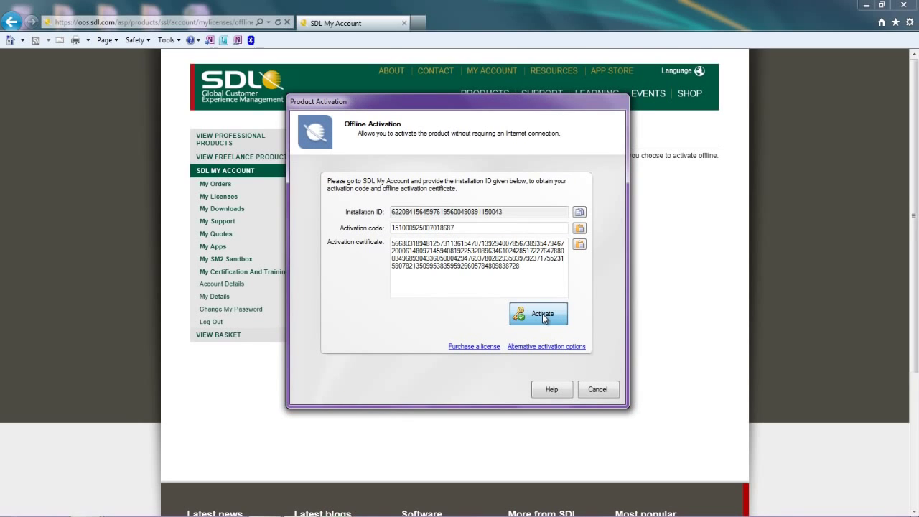
pyautogui.click(544, 316)
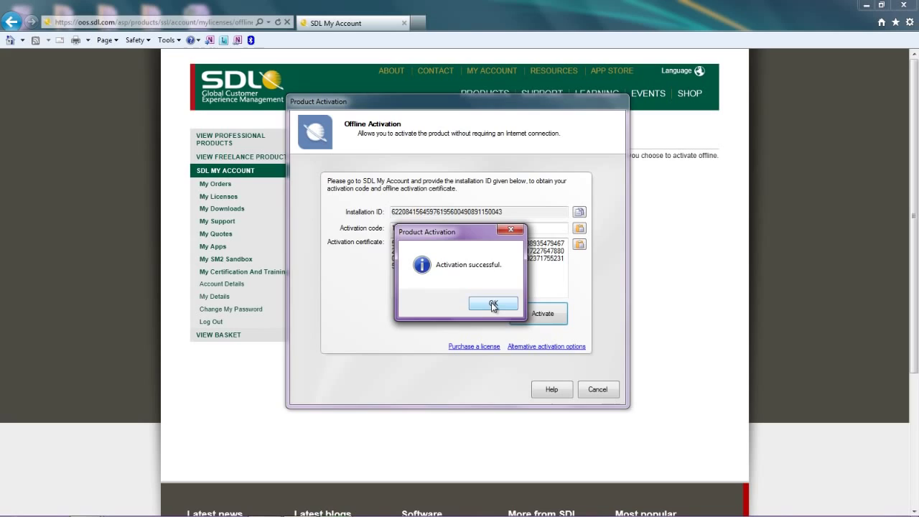
pyautogui.click(493, 304)
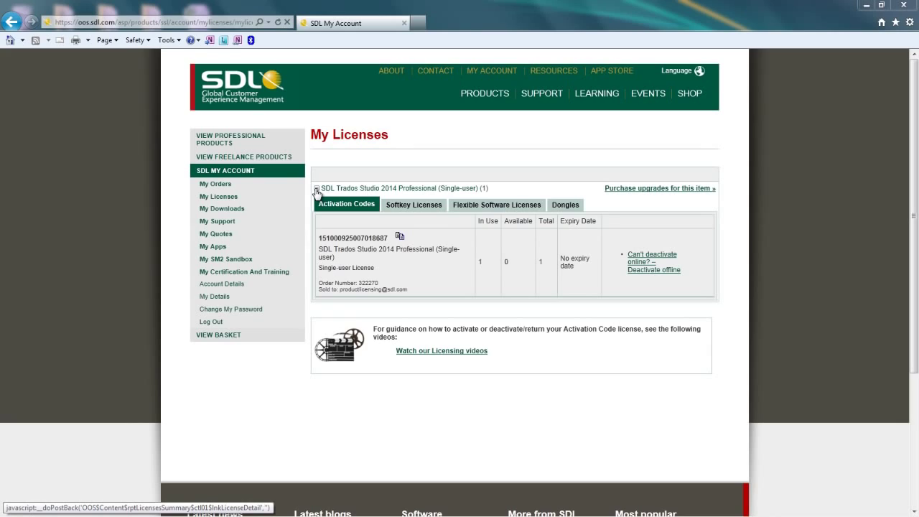
pyautogui.click(317, 192)
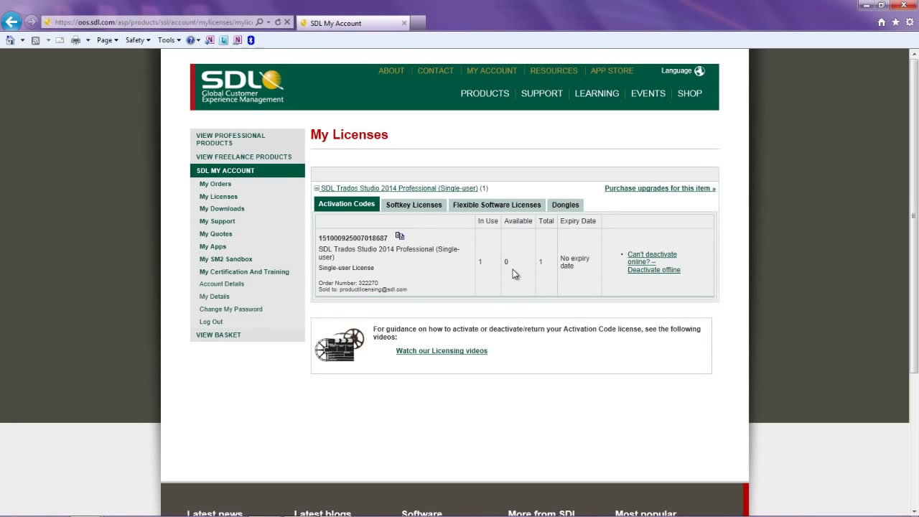
# Step: Open the SDL Knowledge Base from My Support and browse its Licensing category to page 3 of the articles
pyautogui.click(225, 229)
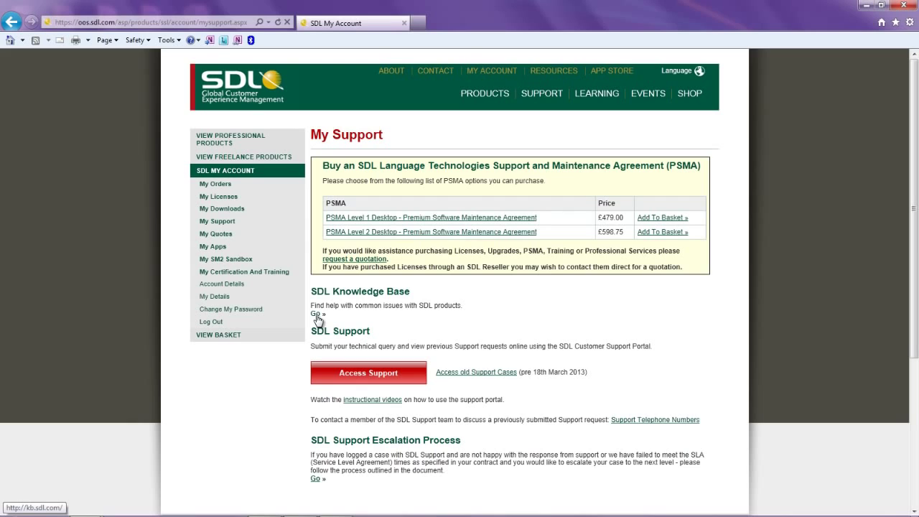
pyautogui.click(316, 315)
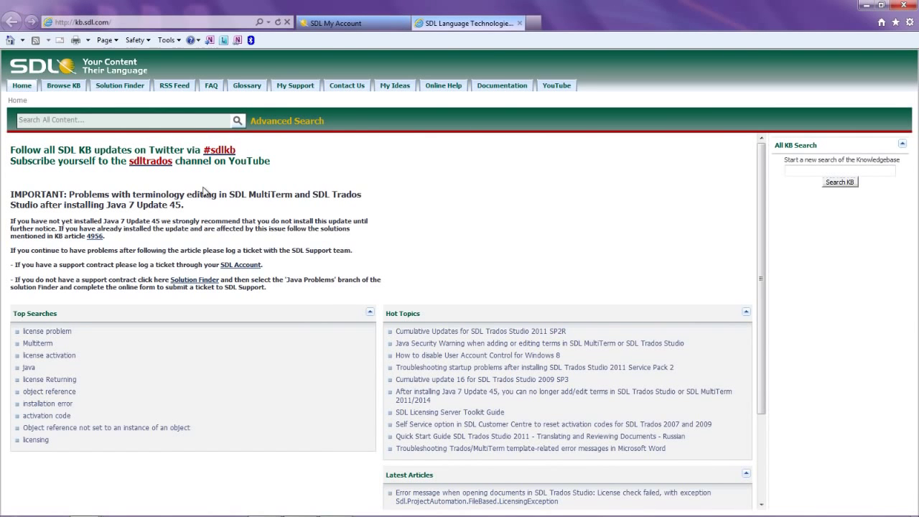
pyautogui.click(69, 88)
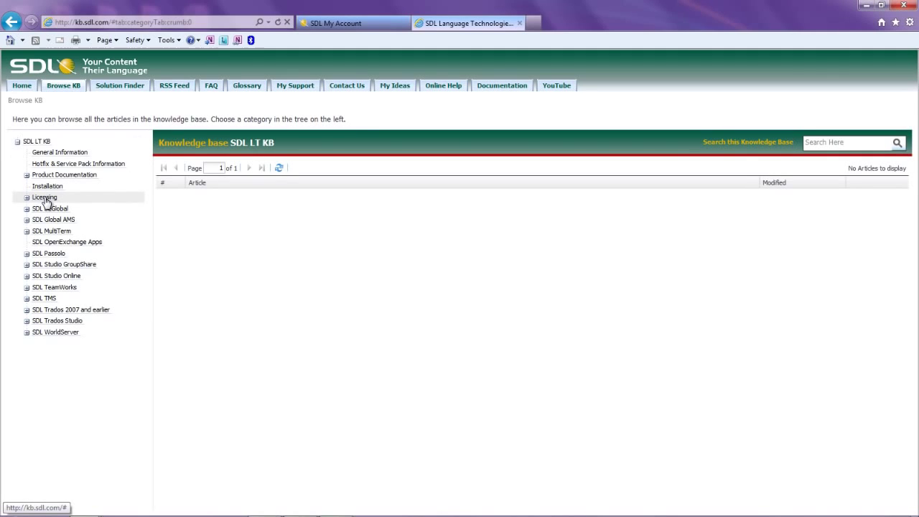
pyautogui.click(44, 199)
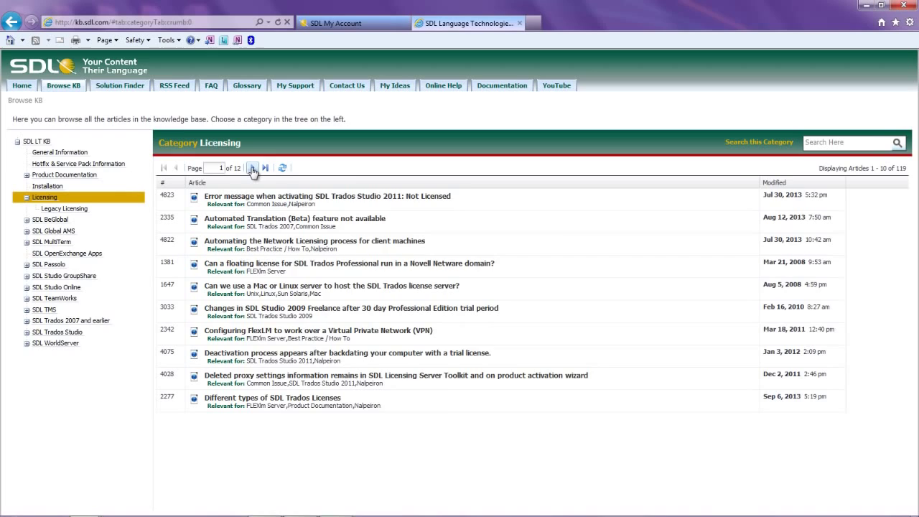
pyautogui.click(252, 168)
pyautogui.click(253, 169)
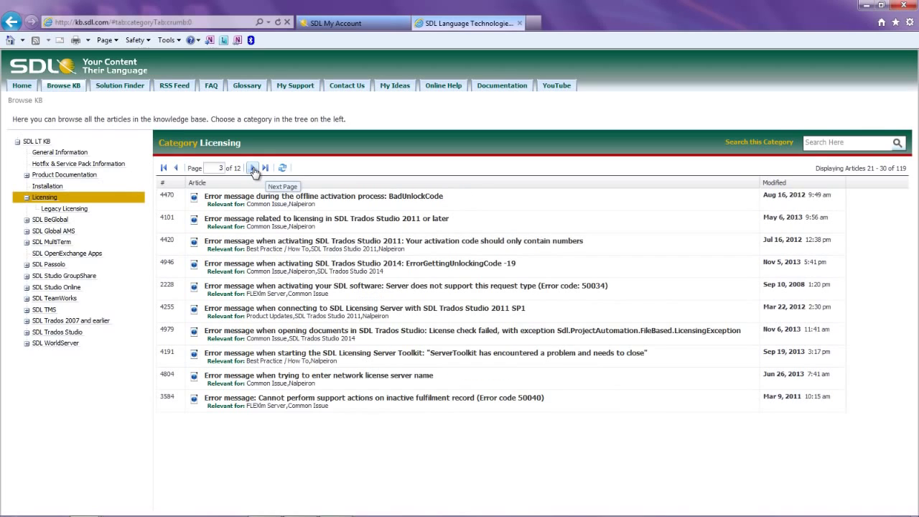